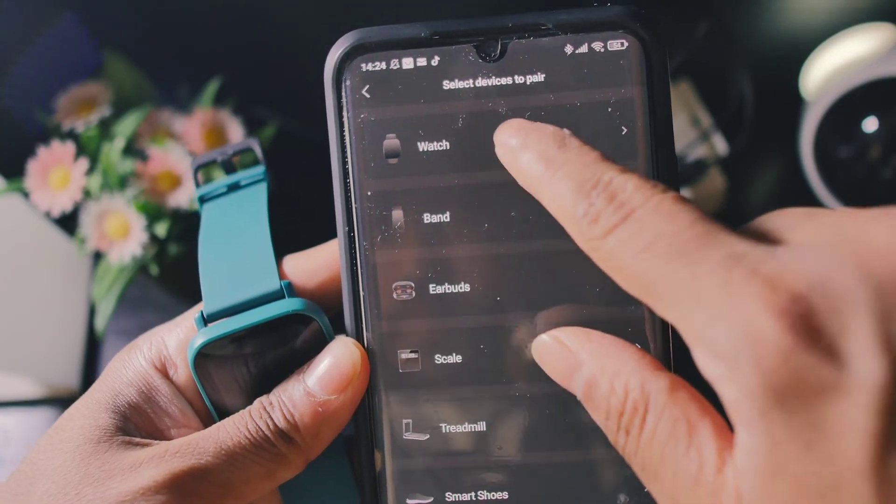
click(504, 143)
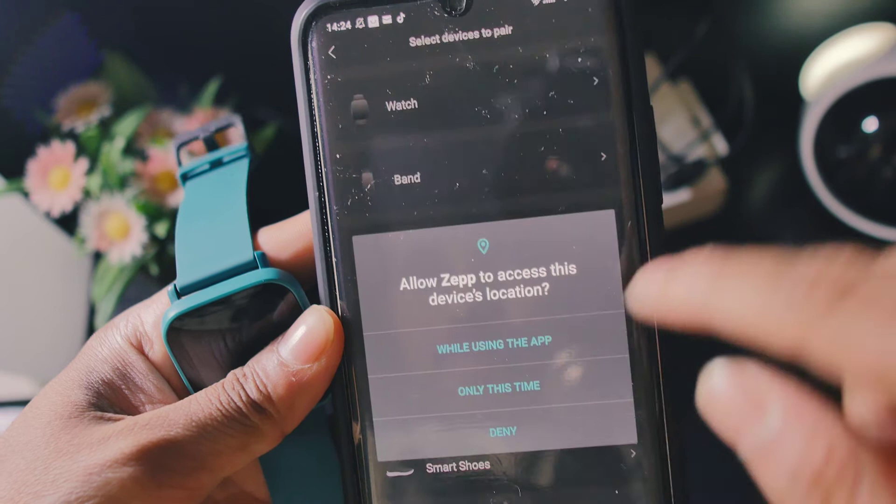